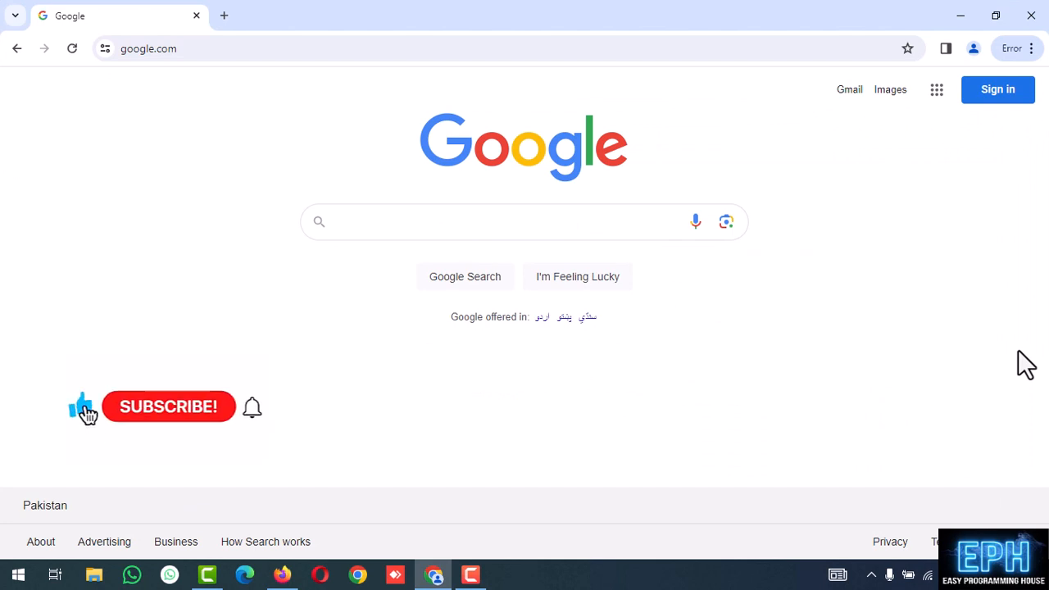
Search Google for 'SQL SERVER 2022' and open Microsoft's SQL Server 2022 product page
{"action": "left_click", "coordinate": [451, 218]}
{"action": "type", "text": "SQL SERVER 2022"}
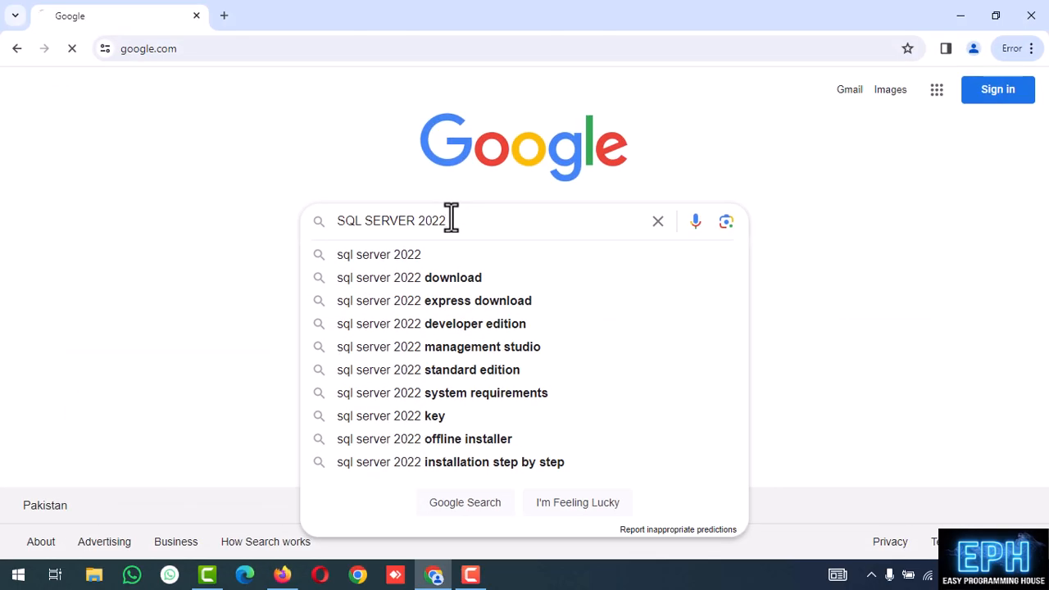
{"action": "key", "text": "Return"}
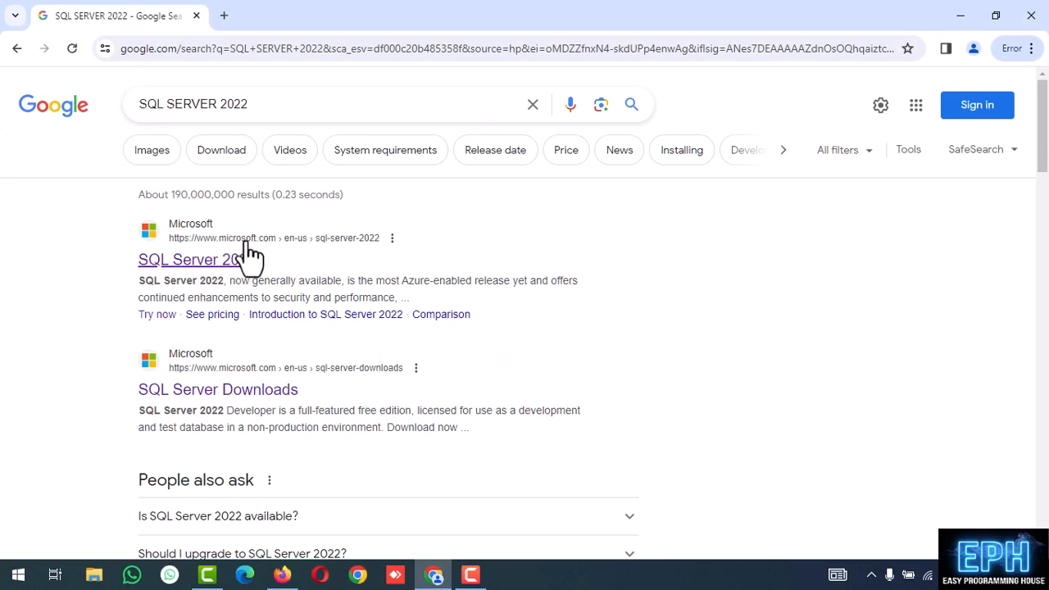
{"action": "left_click", "coordinate": [204, 260]}
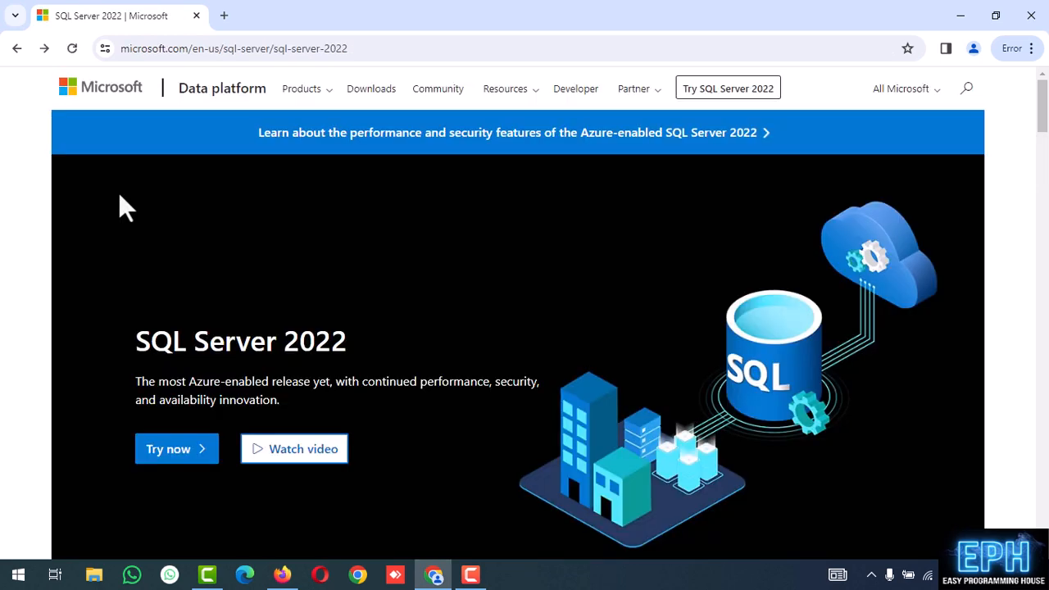
Download the free Express edition installer SQL2022-SSEI-Expr.exe from the downloads page and run it
{"action": "left_click", "coordinate": [376, 90]}
{"action": "scroll", "coordinate": [979, 170], "scroll_direction": "down", "scroll_amount": 6}
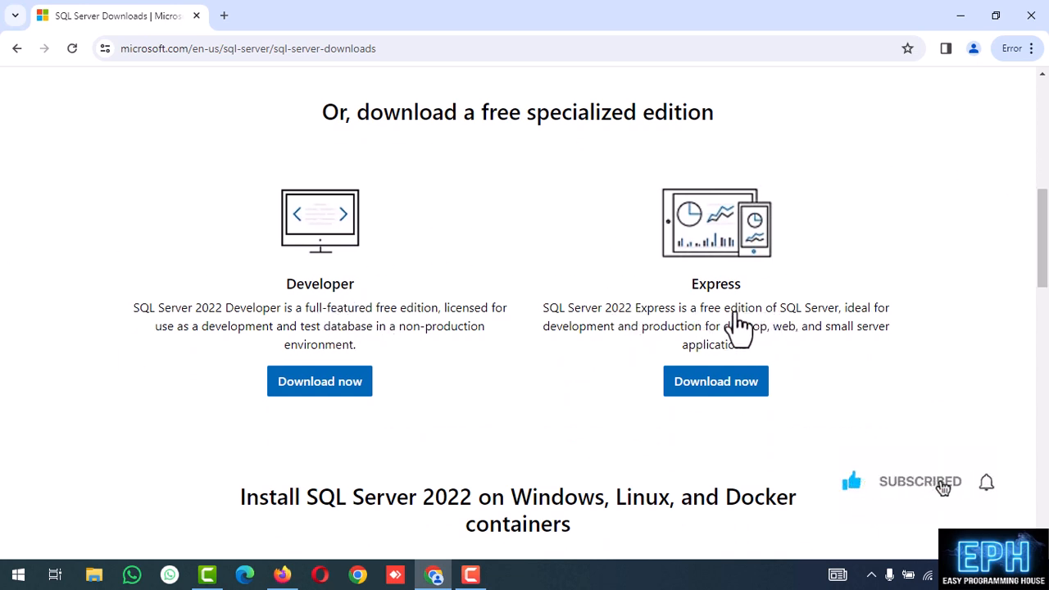
{"action": "left_click", "coordinate": [720, 389]}
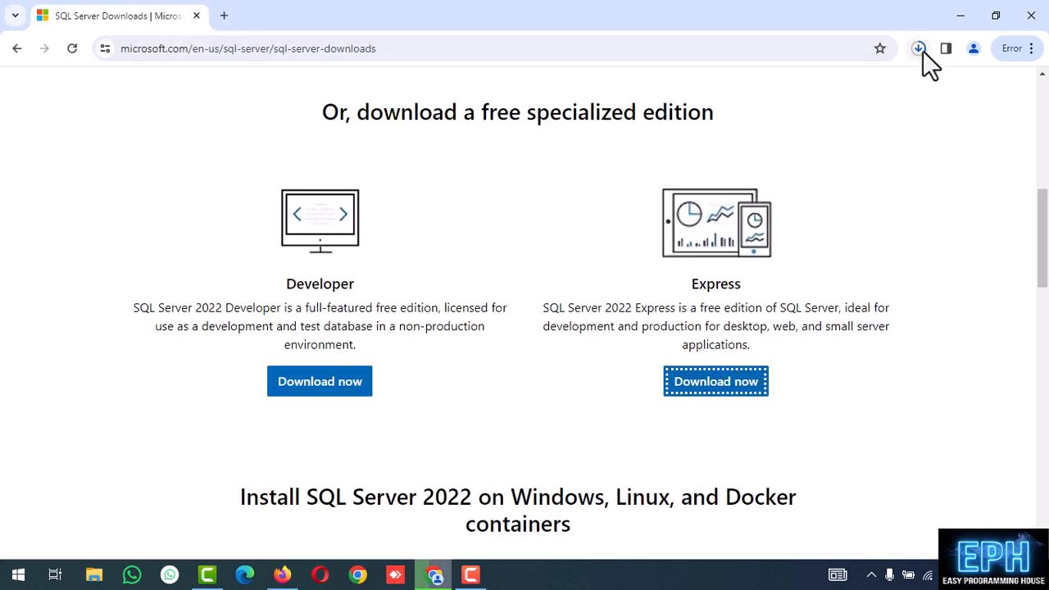
{"action": "left_click", "coordinate": [920, 49]}
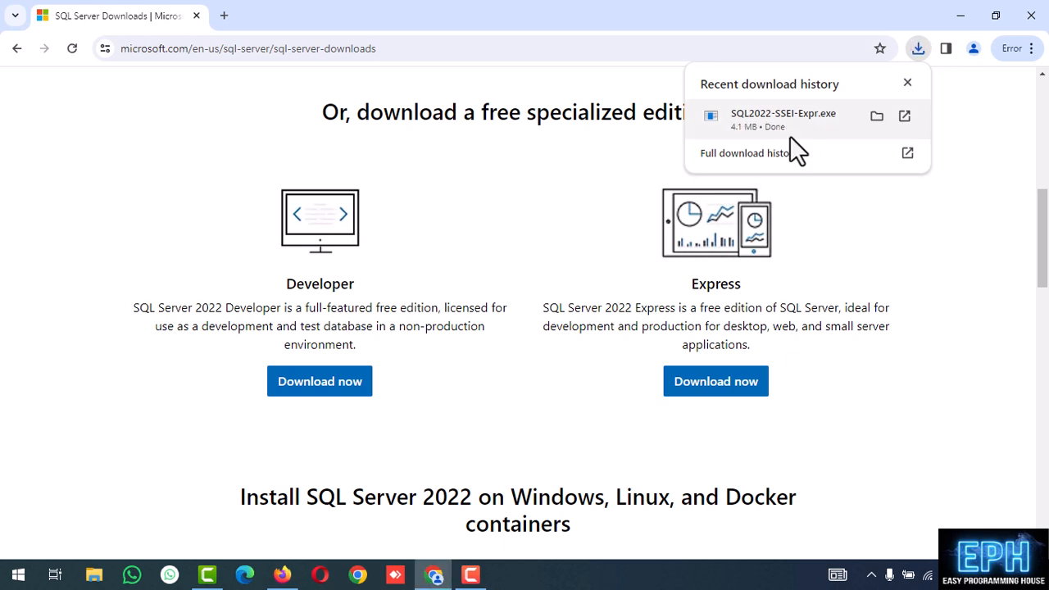
{"action": "left_click", "coordinate": [770, 121]}
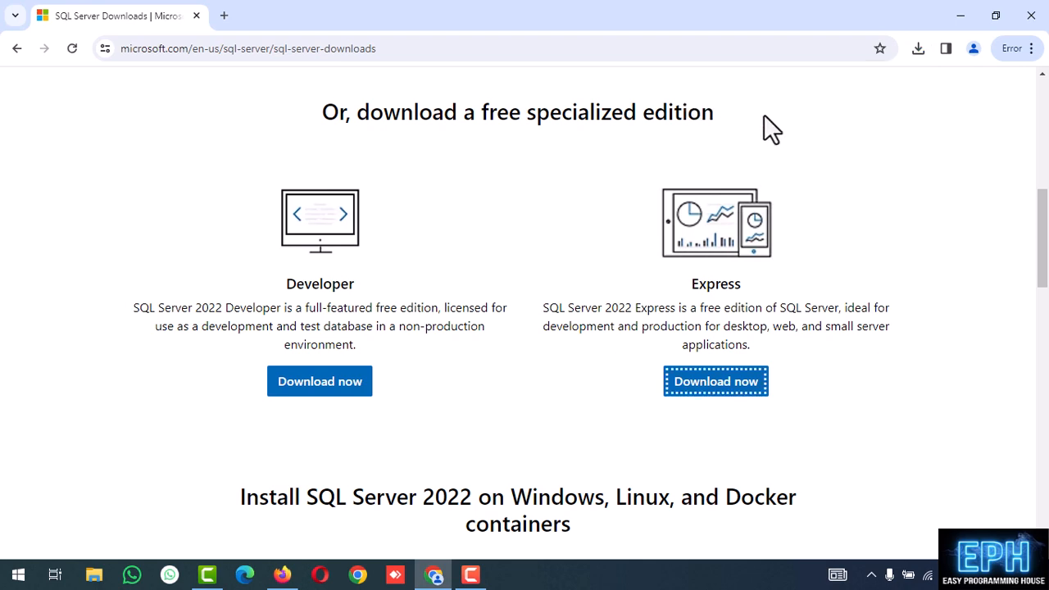
Download the Express setup media to C:\SQL2022 using the installer's Download Media option
{"action": "left_click", "coordinate": [960, 16]}
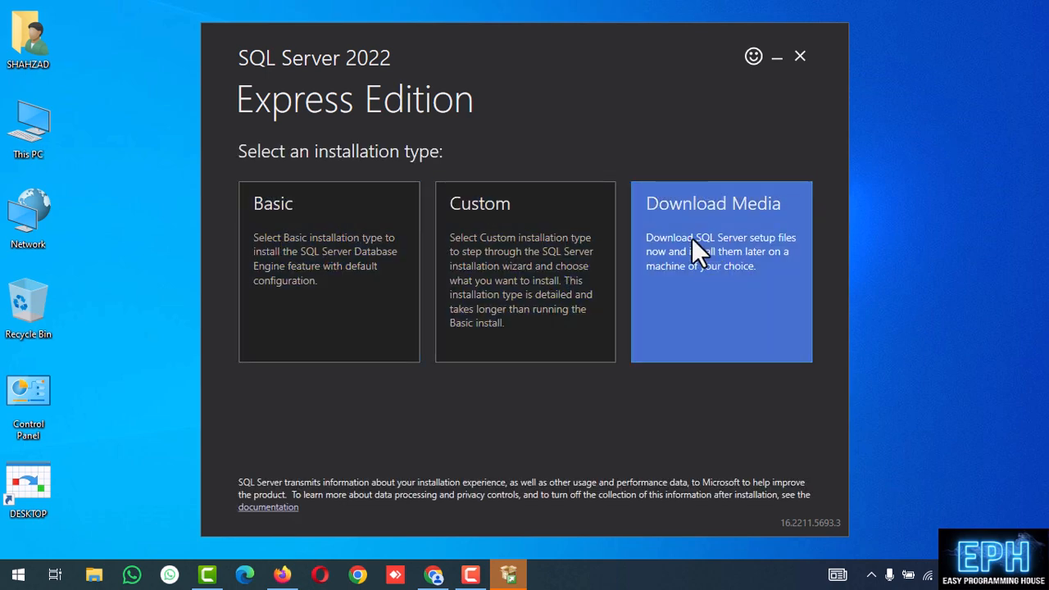
{"action": "left_click", "coordinate": [766, 348]}
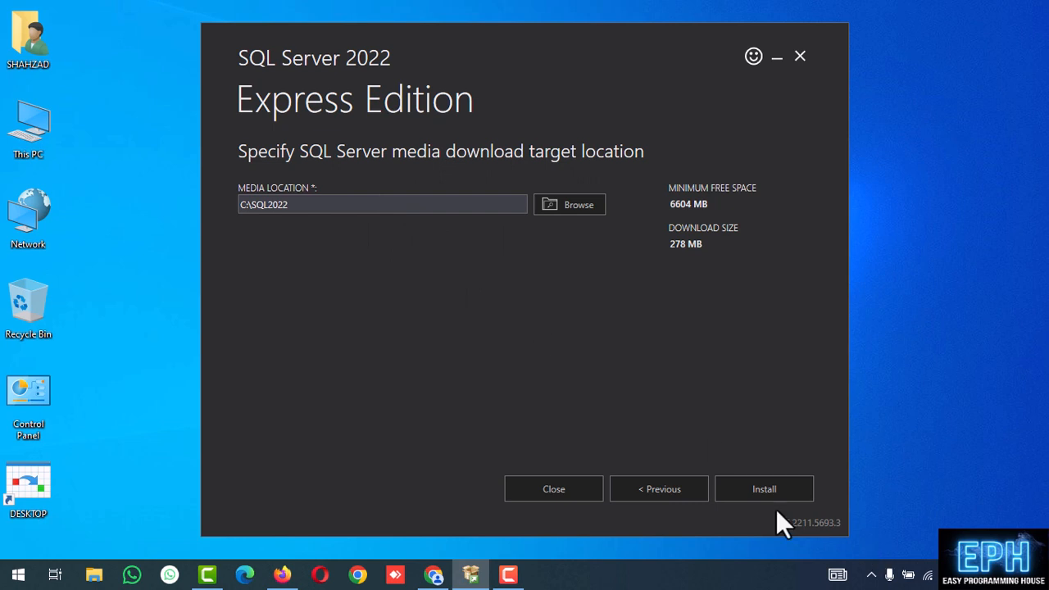
{"action": "left_click", "coordinate": [753, 487]}
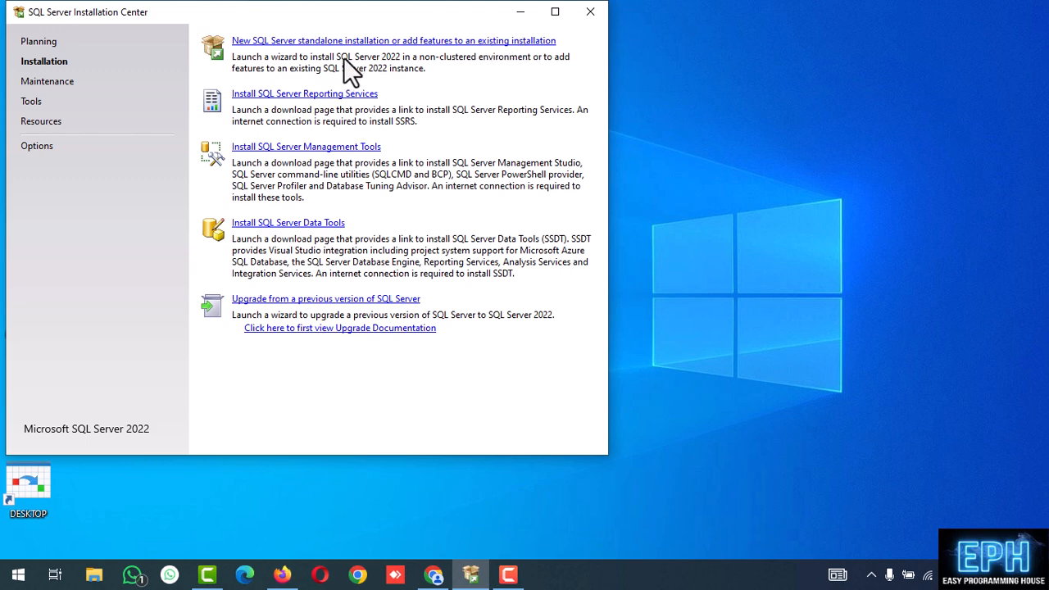
Start a new standalone installation, accept the license terms and pass the Microsoft Update step
{"action": "left_click", "coordinate": [316, 42]}
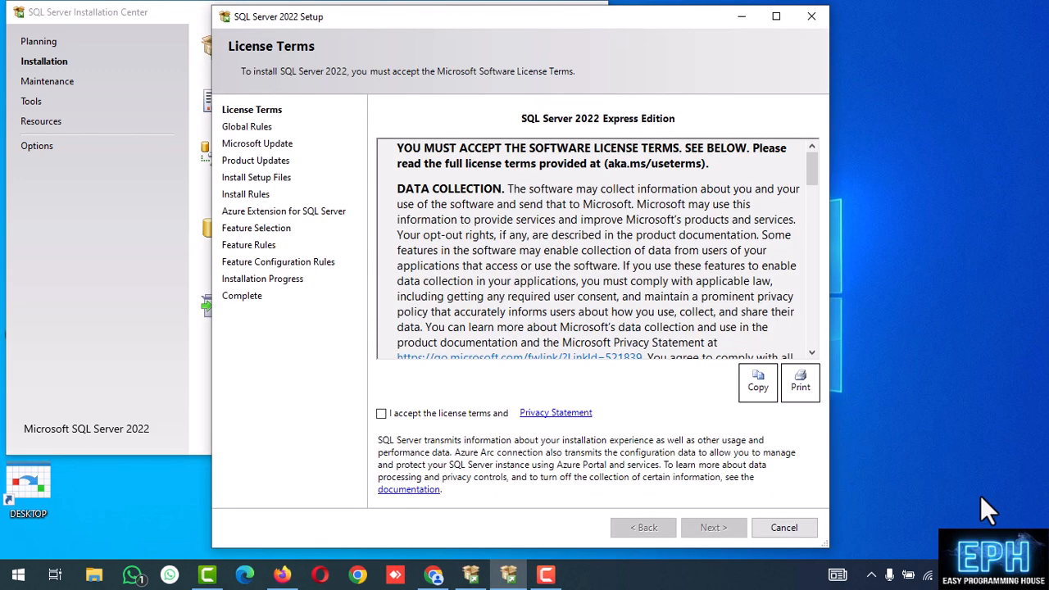
{"action": "left_click", "coordinate": [382, 414]}
{"action": "left_click", "coordinate": [718, 531]}
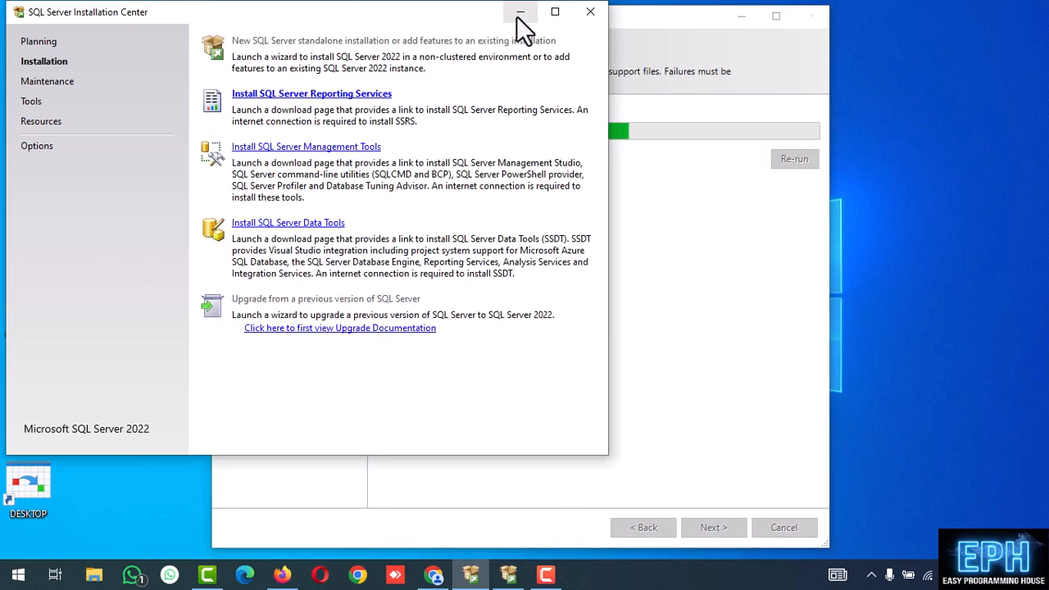
{"action": "left_click", "coordinate": [520, 13]}
{"action": "left_click", "coordinate": [709, 528]}
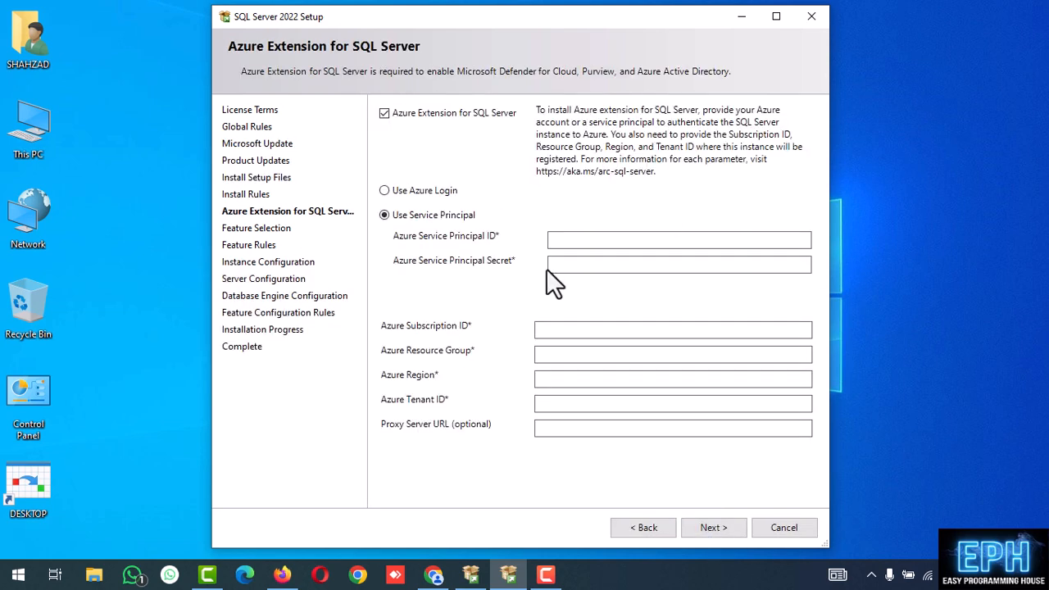
Disable the Azure extension, keep default features, and use the default MSSQLSERVER instance
{"action": "left_click", "coordinate": [384, 114]}
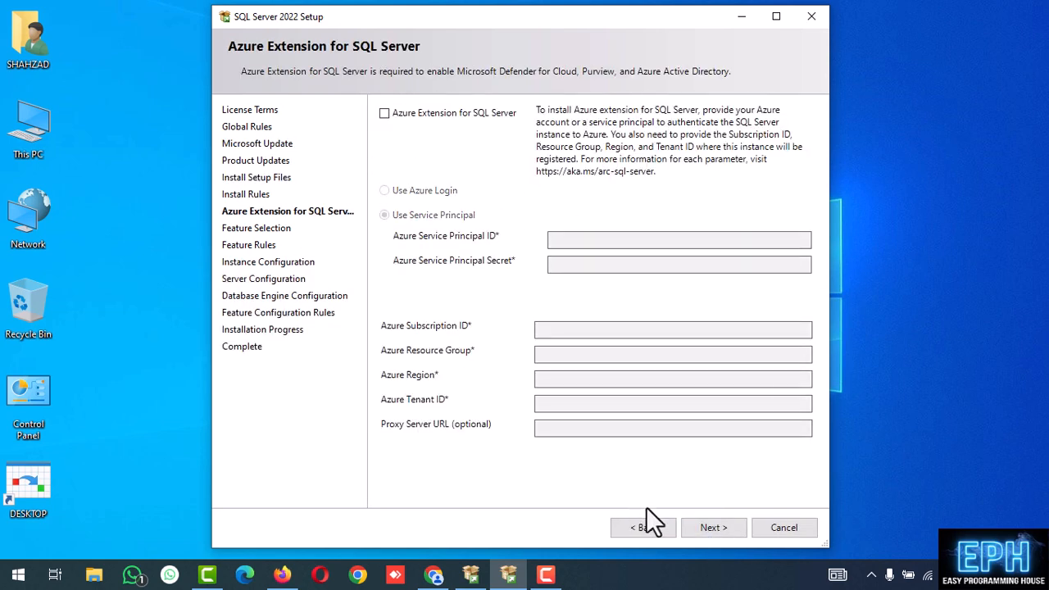
{"action": "left_click", "coordinate": [709, 528]}
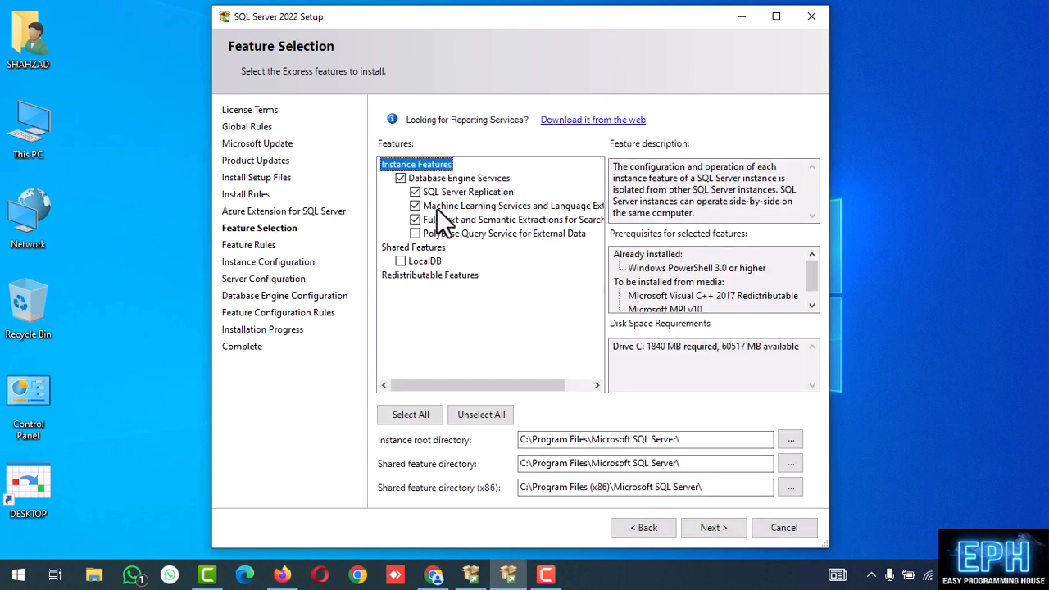
{"action": "left_click", "coordinate": [726, 526]}
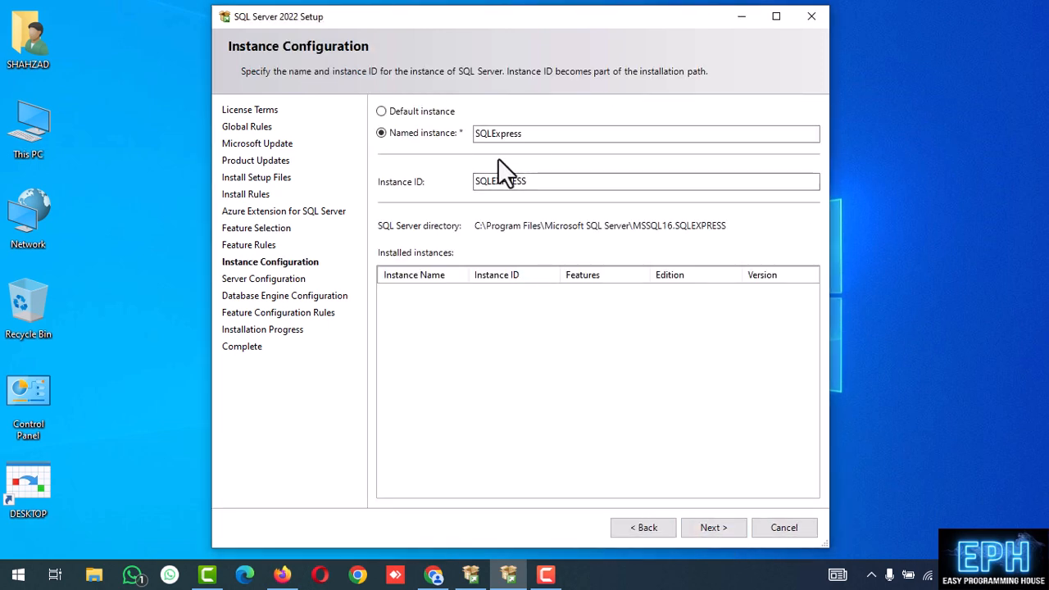
{"action": "left_click", "coordinate": [414, 115]}
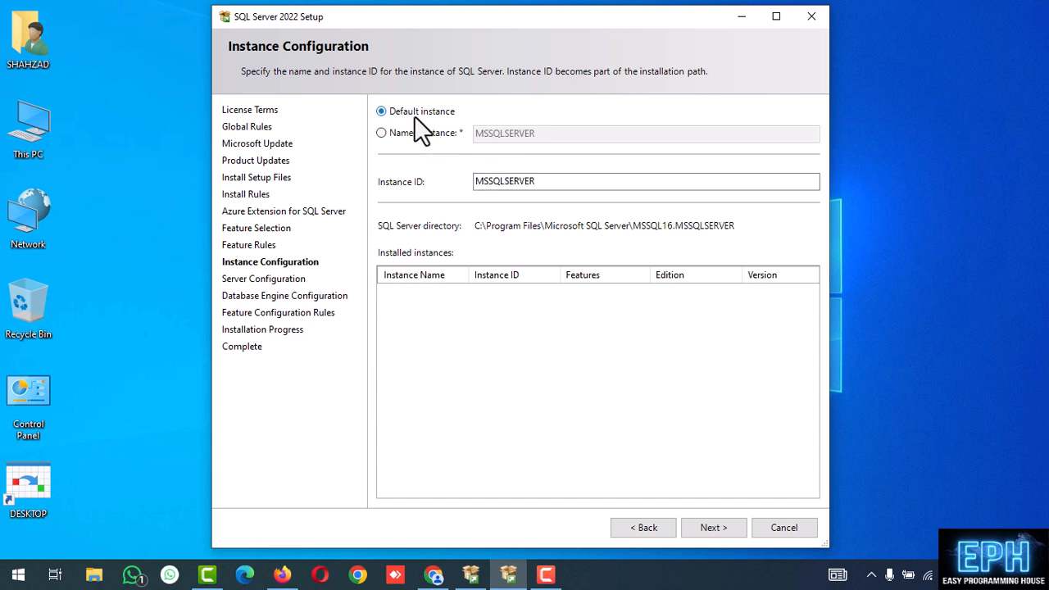
{"action": "left_click", "coordinate": [712, 528]}
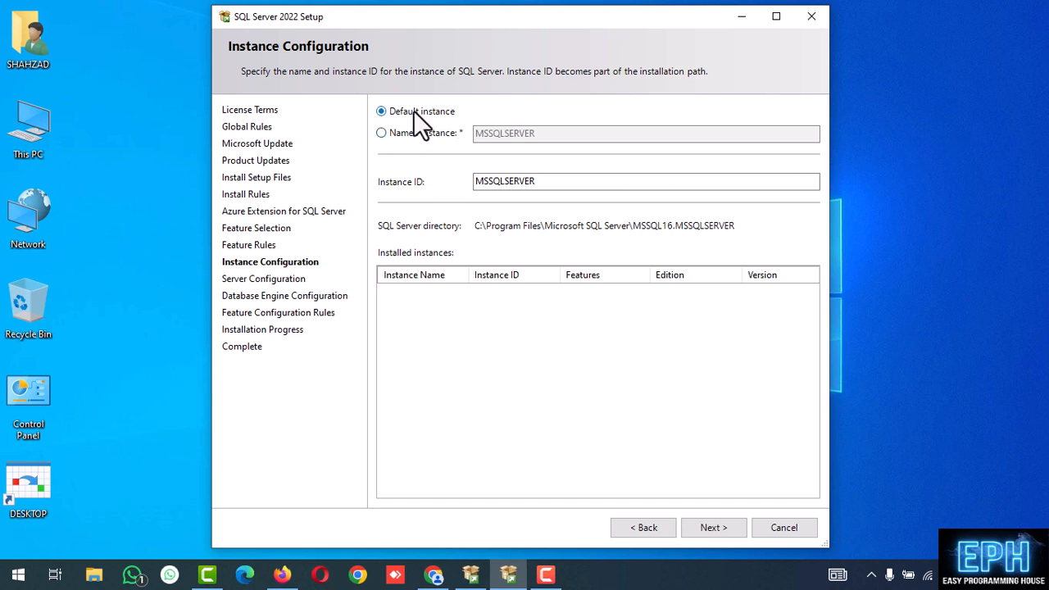
{"action": "left_click", "coordinate": [712, 527]}
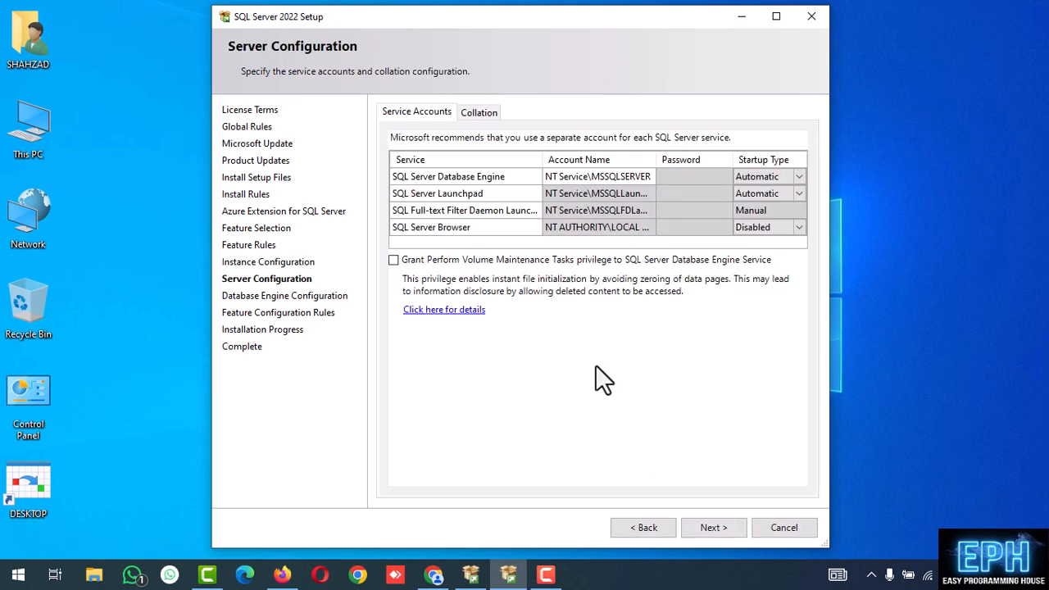
Enable Mixed Mode authentication, enter and confirm the sa password, and begin installing
{"action": "left_click", "coordinate": [721, 532]}
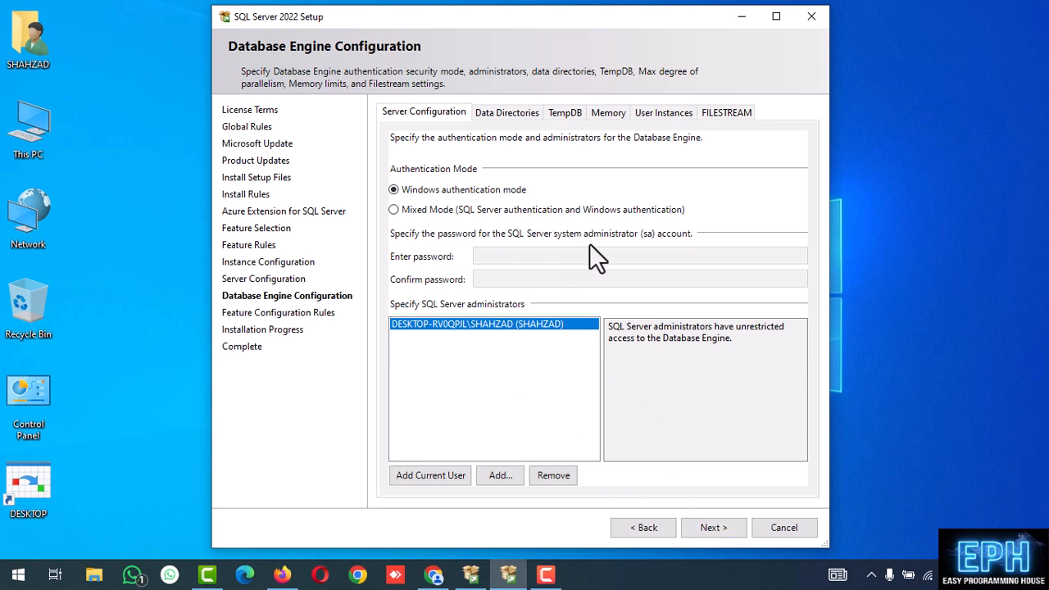
{"action": "left_click", "coordinate": [439, 210]}
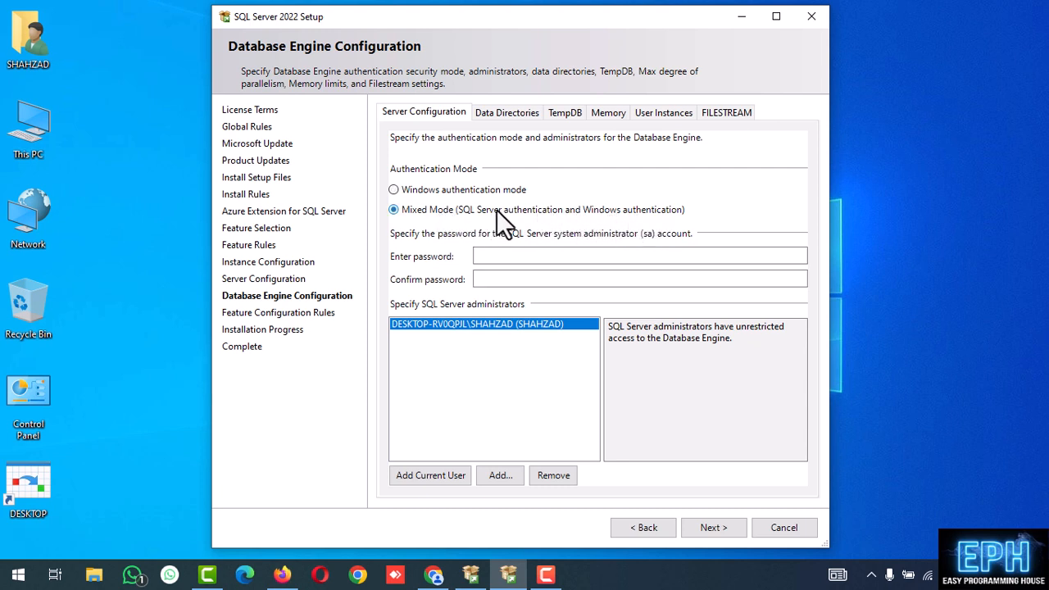
{"action": "left_click", "coordinate": [483, 256]}
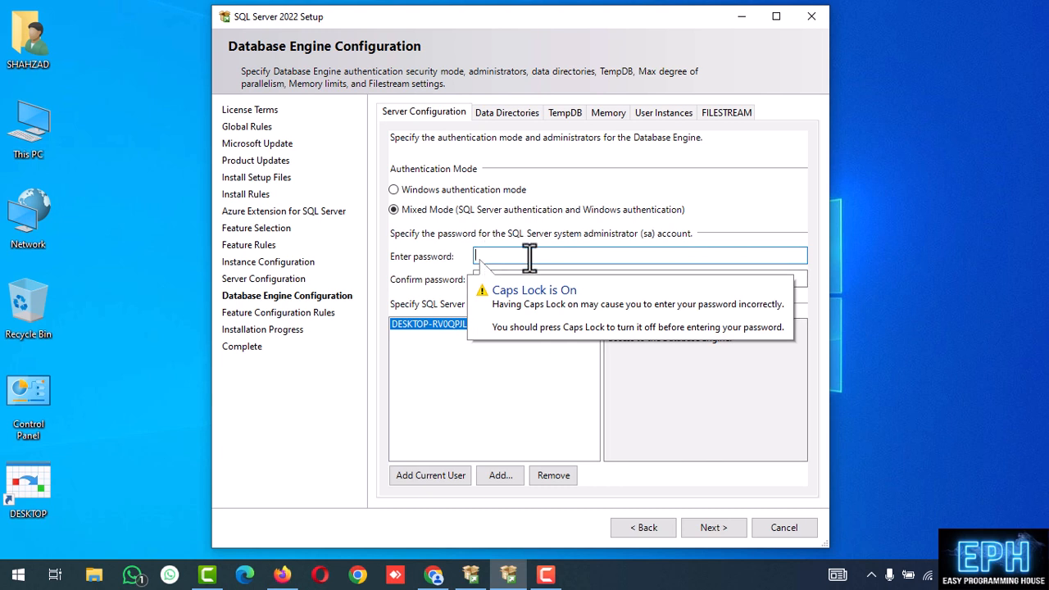
{"action": "key", "text": "Caps_Lock"}
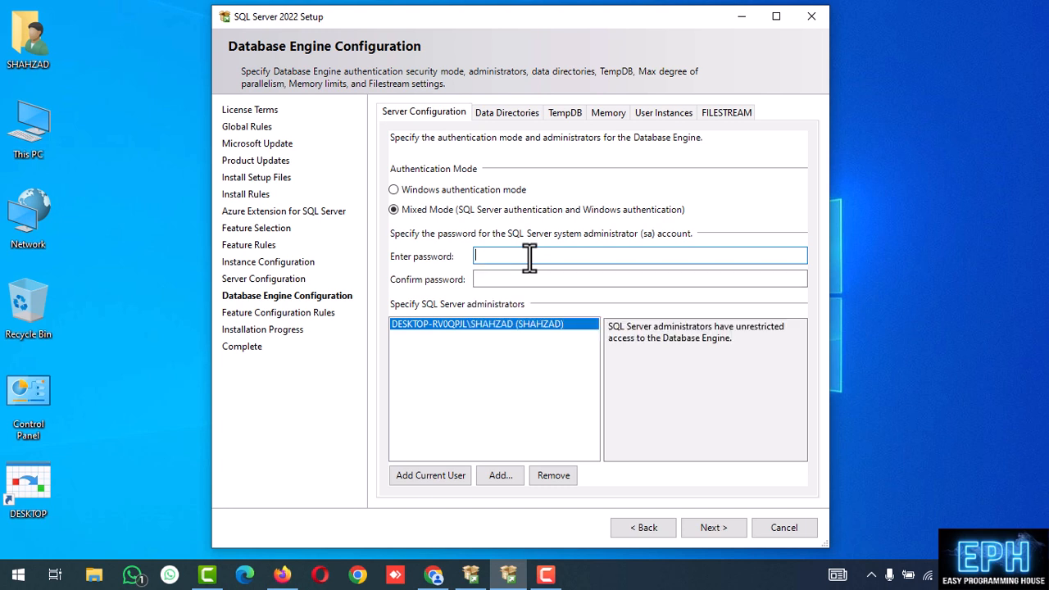
{"action": "type", "text": "123456"}
{"action": "left_click", "coordinate": [506, 279]}
{"action": "type", "text": "1"}
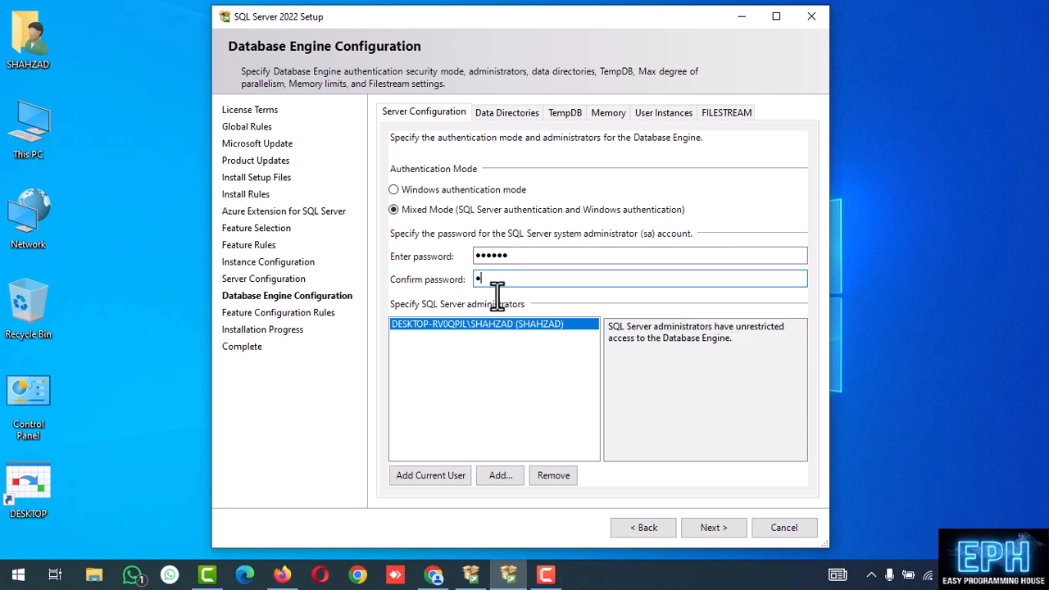
{"action": "type", "text": "23456"}
{"action": "left_click", "coordinate": [710, 529]}
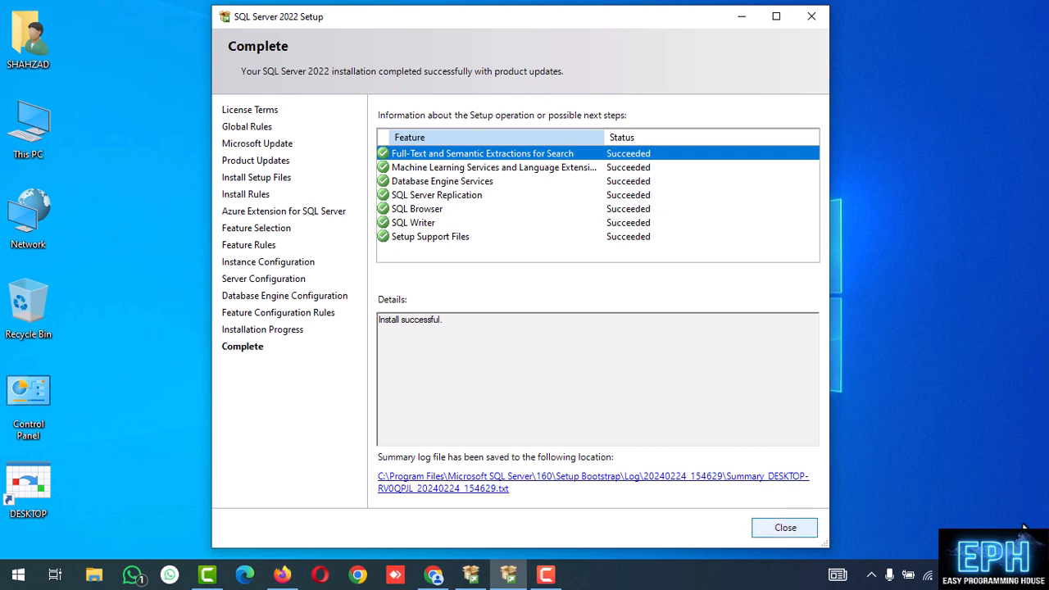
Close the completed setup and restore the SQL Server Installation Center
{"action": "left_click", "coordinate": [785, 527]}
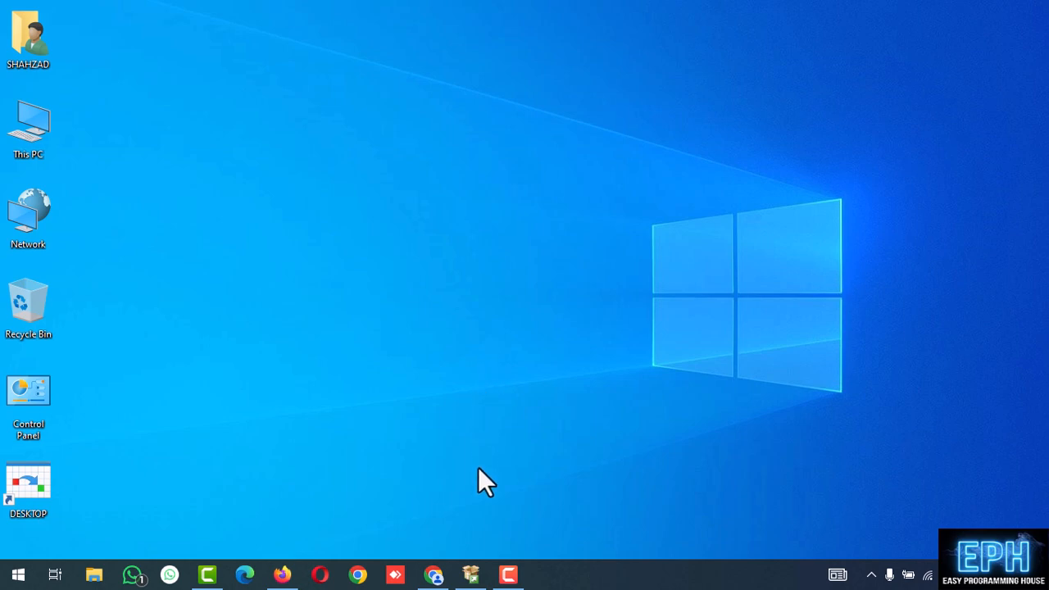
{"action": "left_click", "coordinate": [471, 574]}
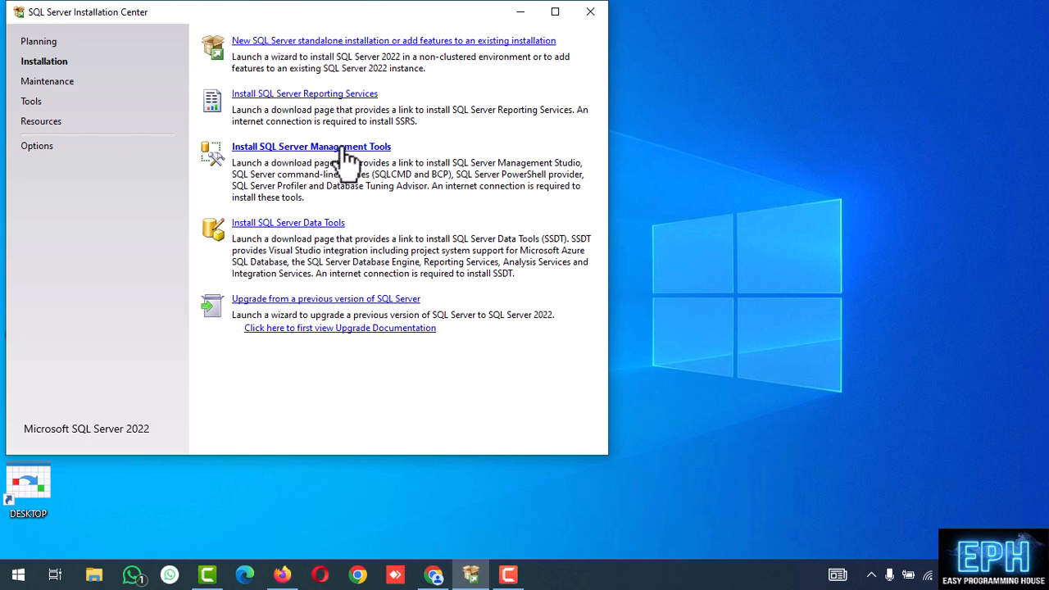
Download SSMS 19.3 from Microsoft Learn, run SSMS-Setup-ENU.exe, and minimize Chrome
{"action": "left_click", "coordinate": [303, 160]}
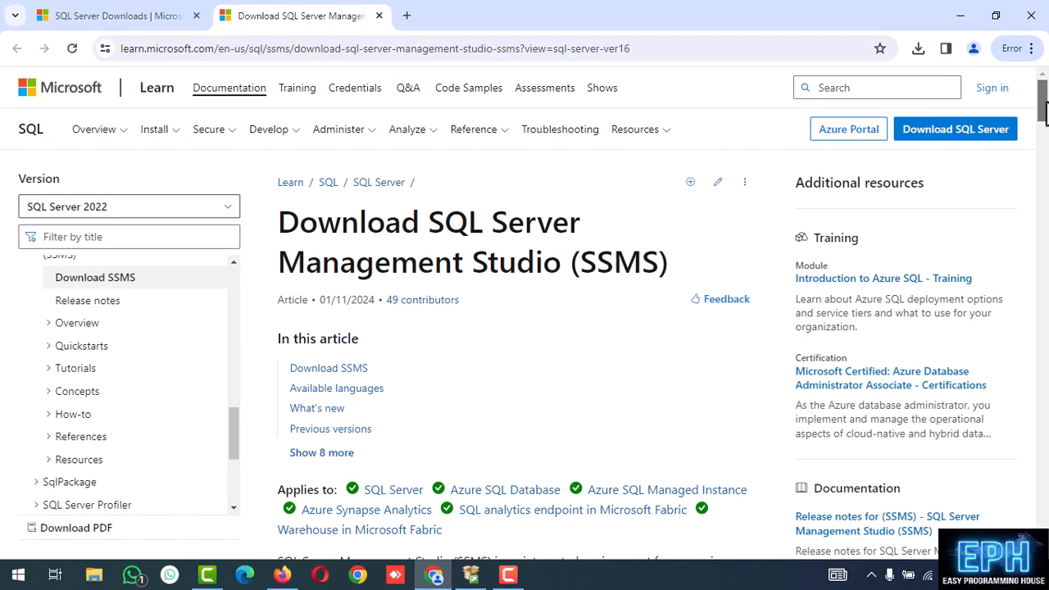
{"action": "scroll", "coordinate": [524, 315], "scroll_direction": "down", "scroll_amount": 5}
{"action": "scroll", "coordinate": [541, 187], "scroll_direction": "down", "scroll_amount": 3}
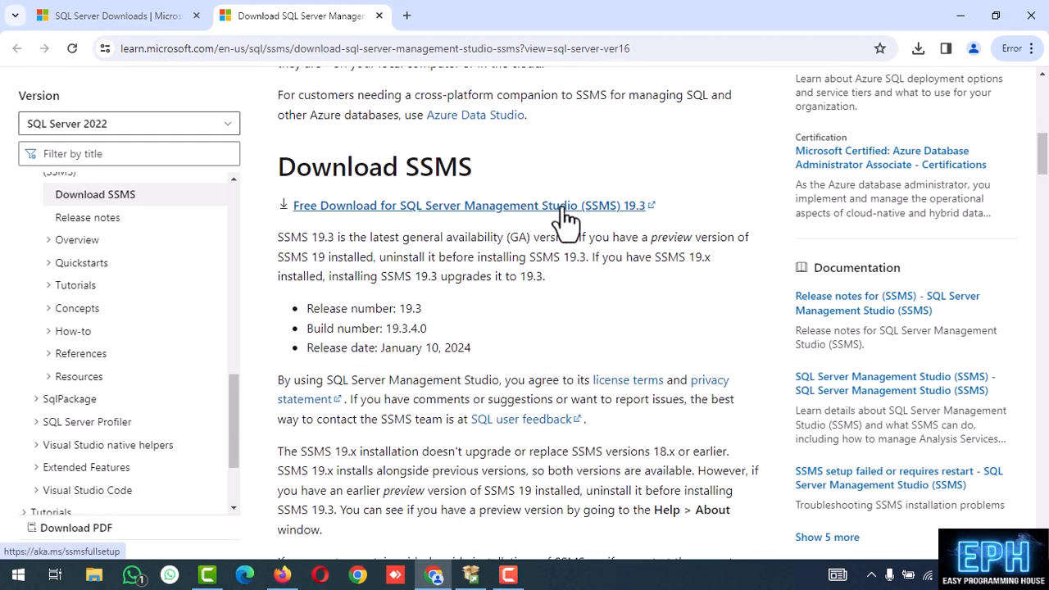
{"action": "left_click", "coordinate": [518, 210]}
{"action": "left_click", "coordinate": [918, 48]}
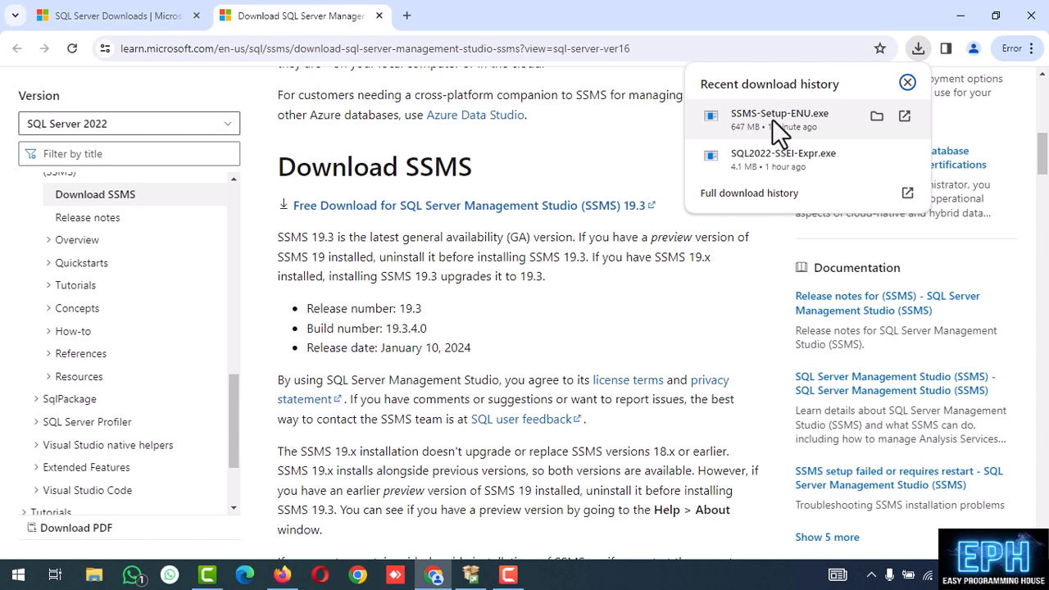
{"action": "left_click", "coordinate": [774, 119]}
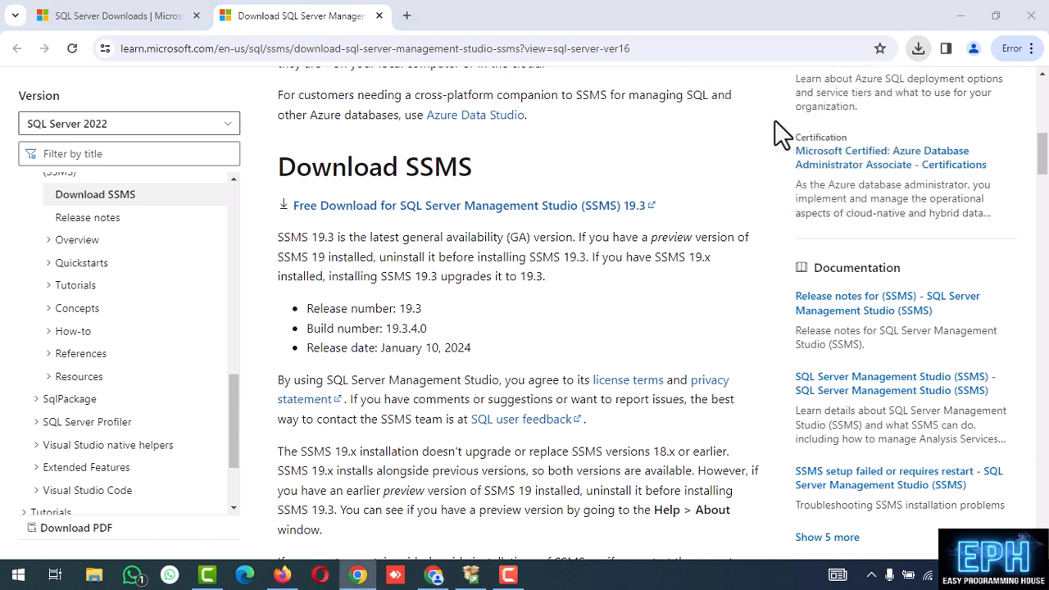
{"action": "left_click", "coordinate": [961, 16]}
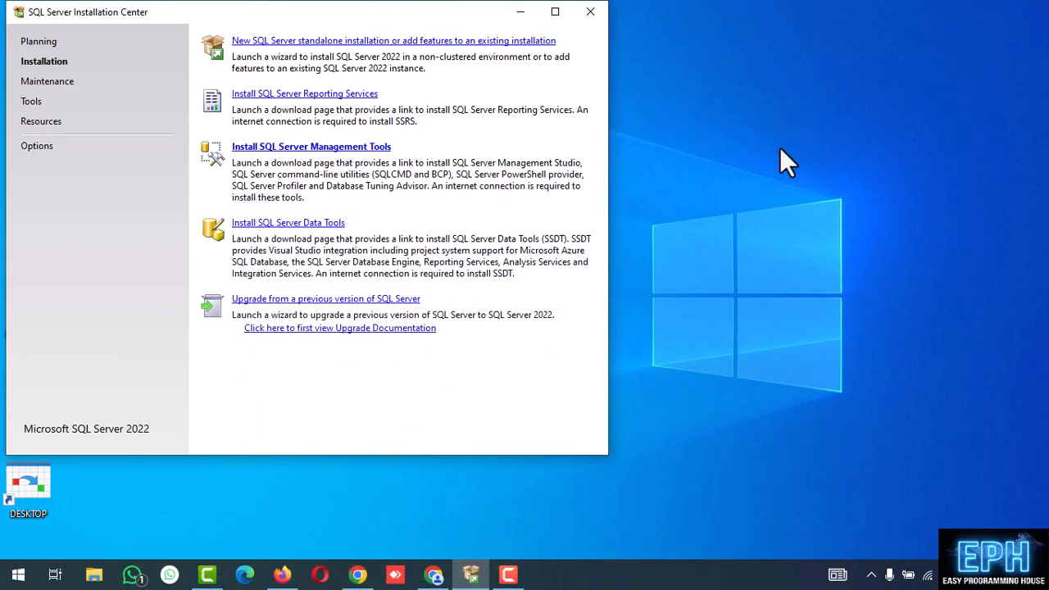
Install SSMS 19.3 to its default Program Files location
{"action": "left_click", "coordinate": [520, 11]}
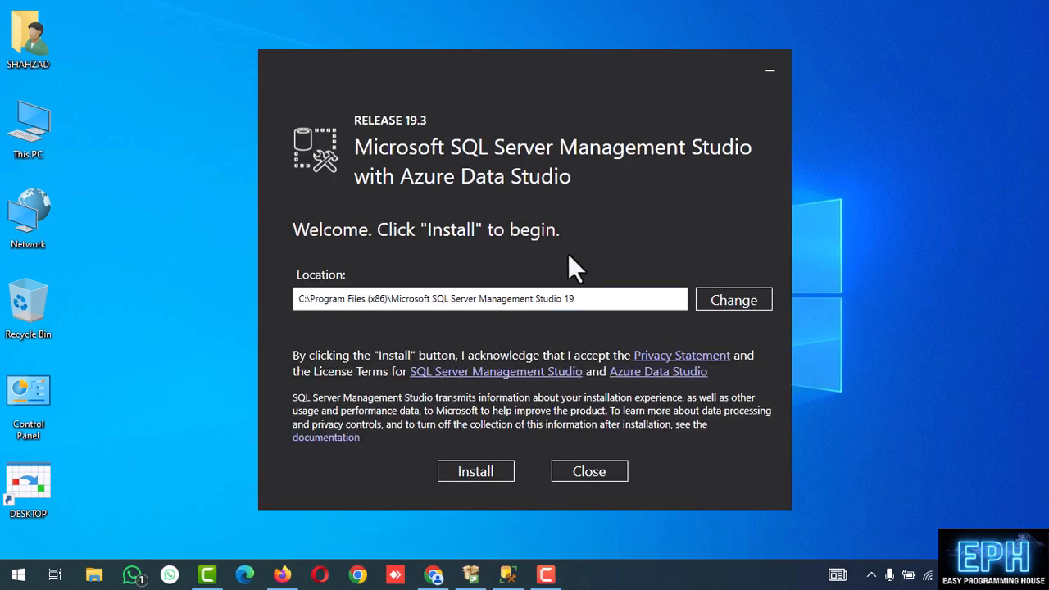
{"action": "triple_click", "coordinate": [590, 295]}
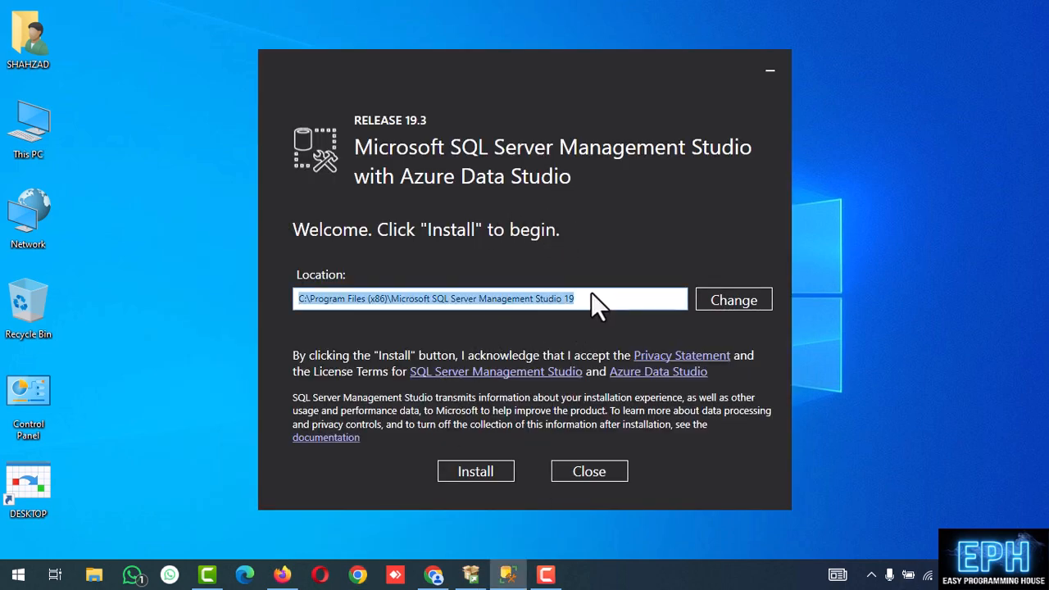
{"action": "double_click", "coordinate": [585, 302]}
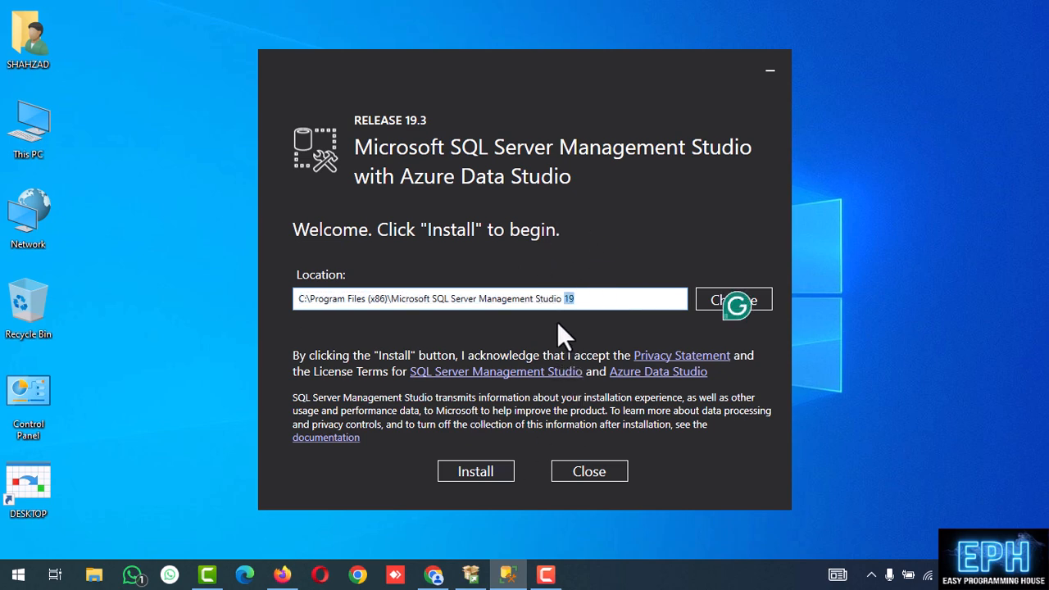
{"action": "left_click", "coordinate": [477, 473]}
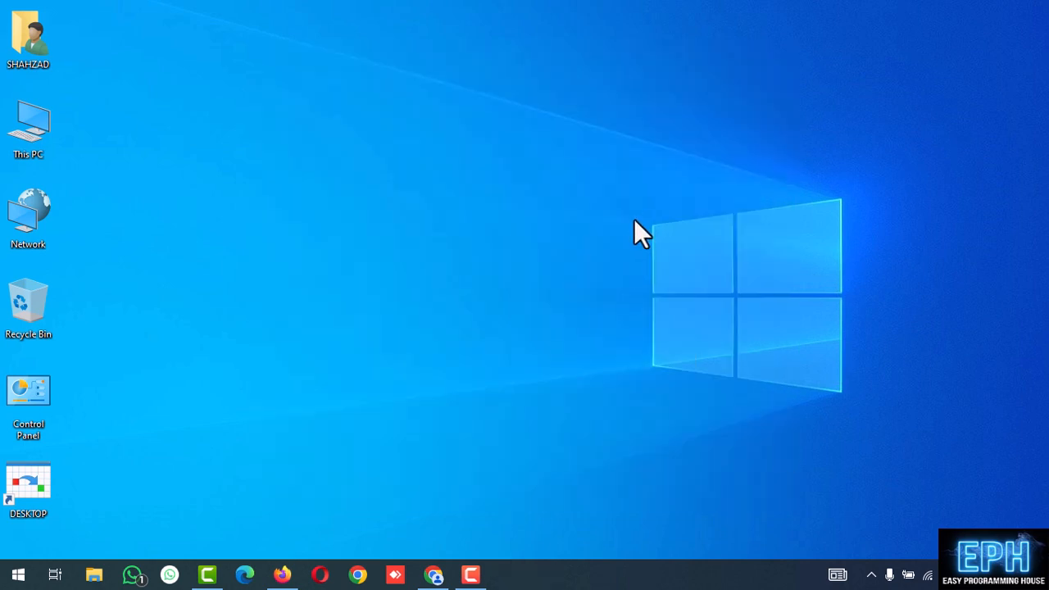
Search the Start menu for 'SSMS' and launch SQL Server Management Studio 19
{"action": "left_click", "coordinate": [13, 576]}
{"action": "left_click", "coordinate": [13, 577]}
{"action": "left_click", "coordinate": [13, 577]}
{"action": "type", "text": "SSMS"}
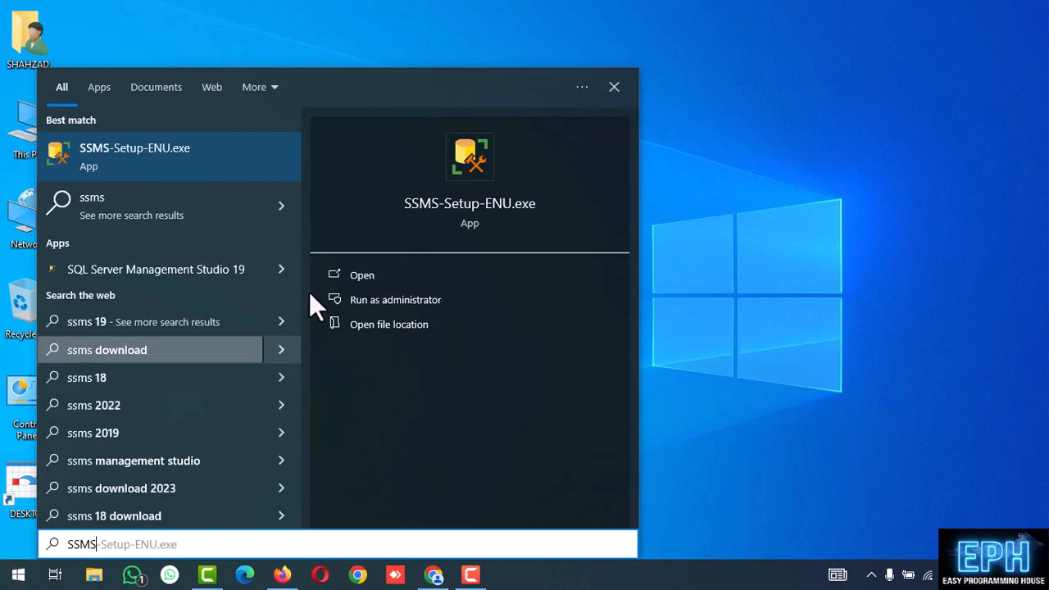
{"action": "left_click", "coordinate": [357, 274]}
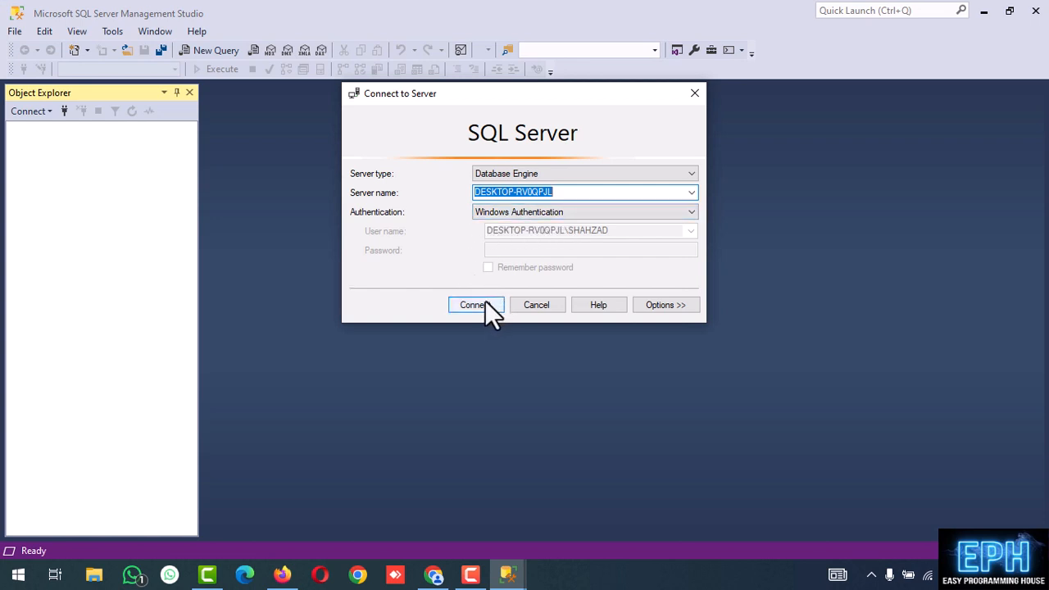
Connect to DESKTOP-RV0QPJL with SQL Server Authentication, login sa and its password
{"action": "left_click", "coordinate": [539, 211]}
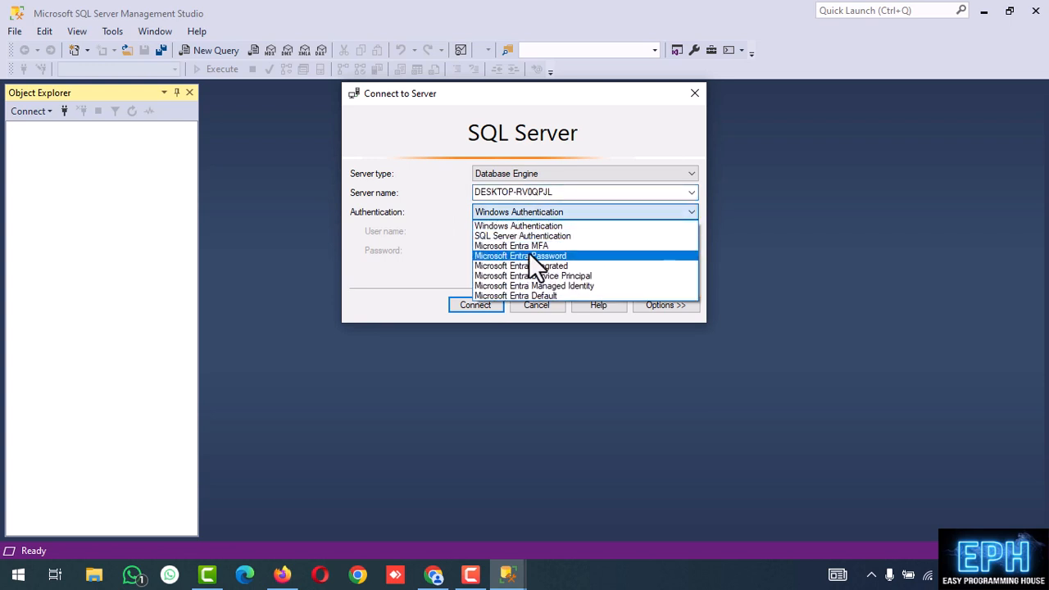
{"action": "left_click", "coordinate": [527, 235]}
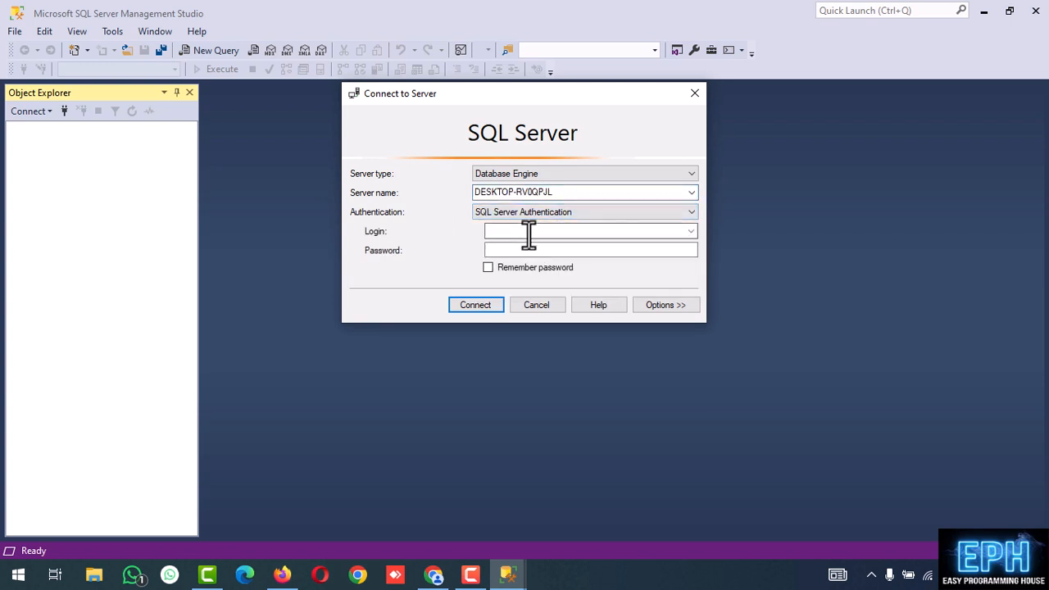
{"action": "left_click", "coordinate": [526, 232]}
{"action": "type", "text": "sa"}
{"action": "left_click", "coordinate": [514, 247]}
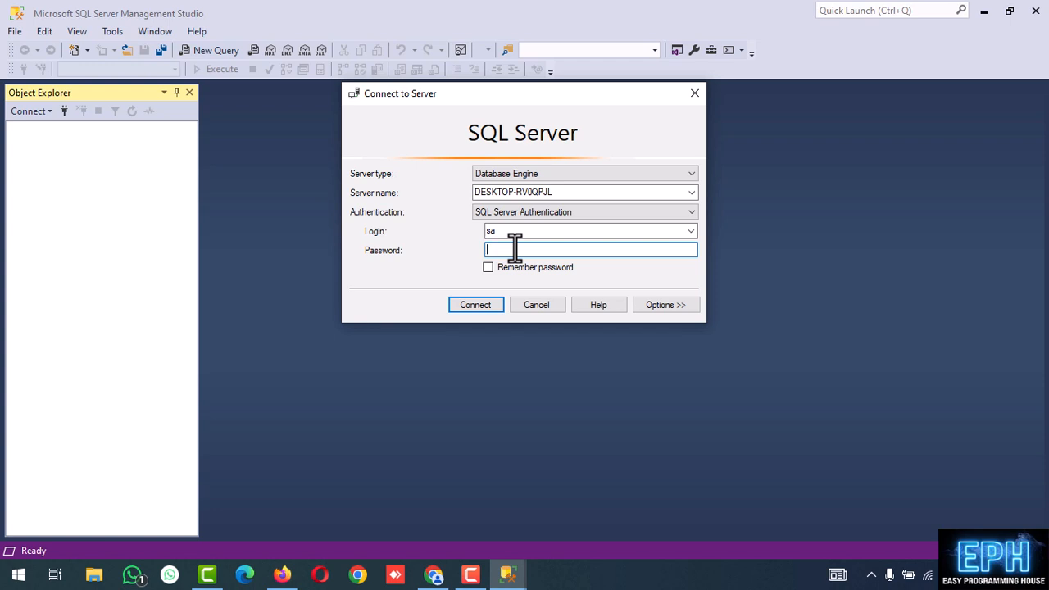
{"action": "type", "text": "123456"}
{"action": "left_click", "coordinate": [480, 305]}
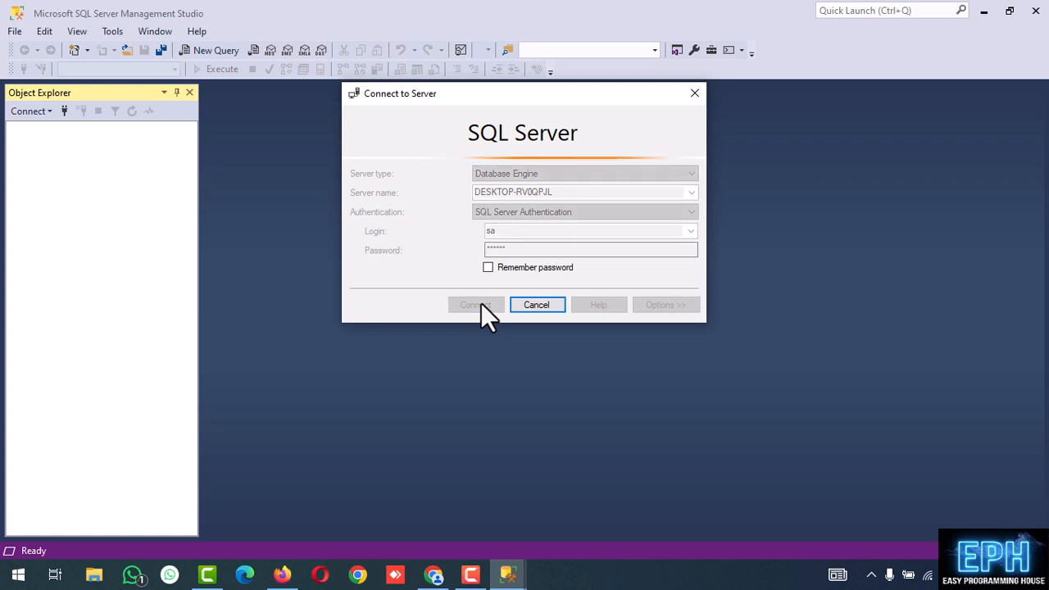